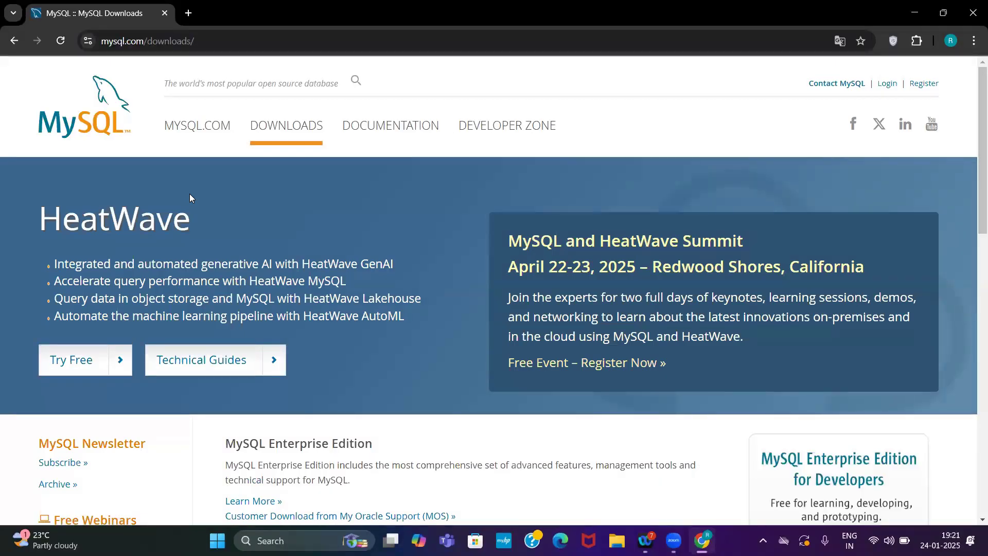
# Step: Look through the MySQL Downloads page, return to the search results and open the MySQL Installer 8.0.41 page
pyautogui.scroll(-5, 285, 213)
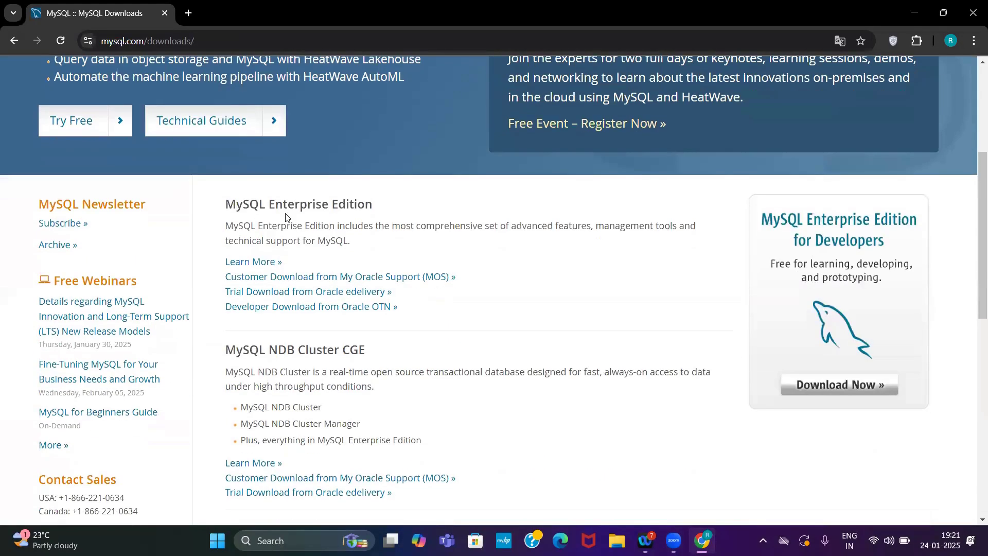
pyautogui.scroll(-2, 285, 217)
pyautogui.scroll(-2, 323, 304)
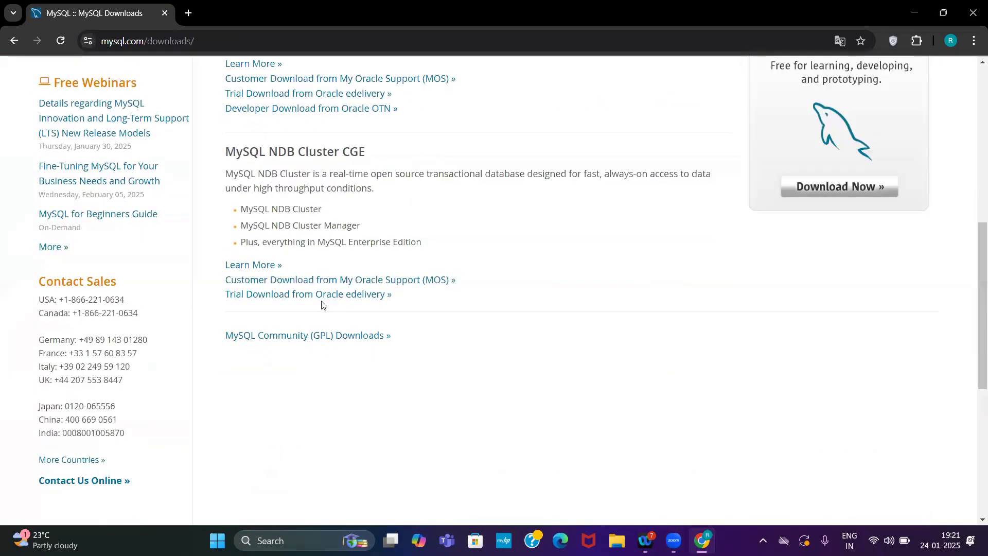
pyautogui.scroll(-7, 322, 305)
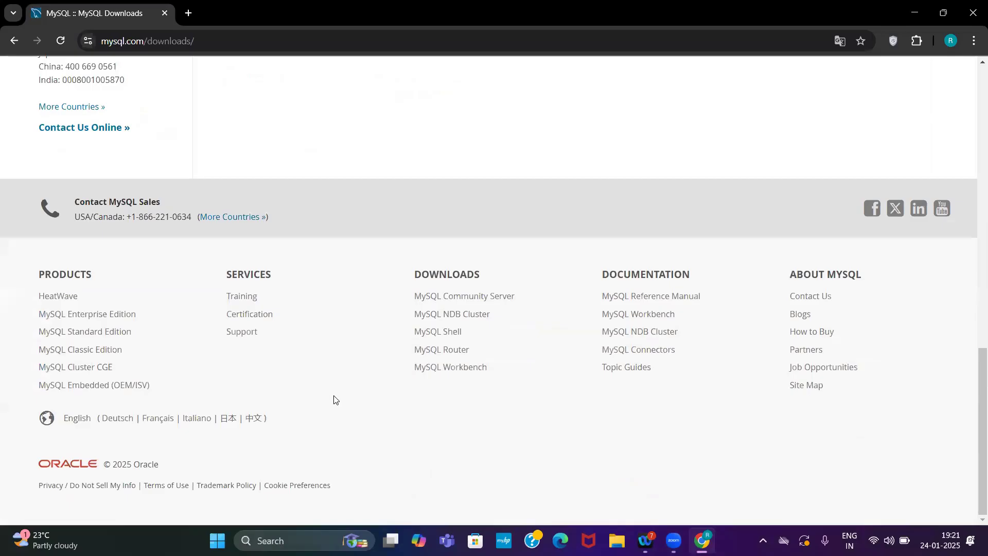
pyautogui.scroll(4, 334, 400)
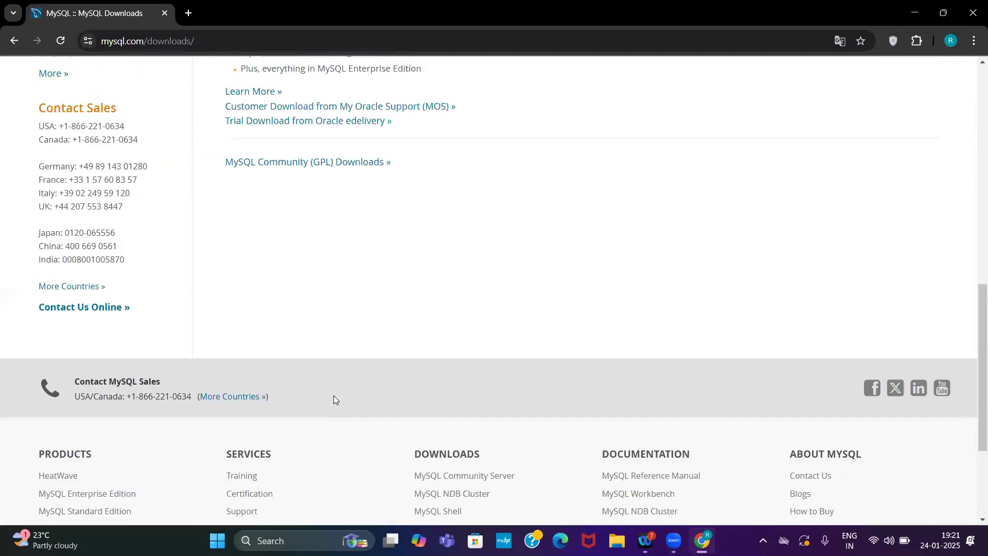
pyautogui.scroll(6, 334, 400)
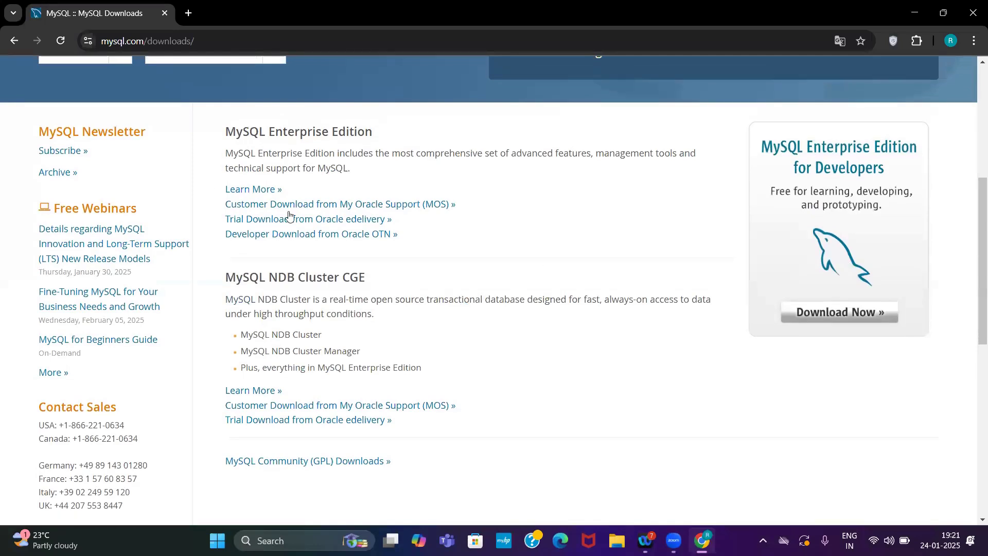
pyautogui.click(15, 42)
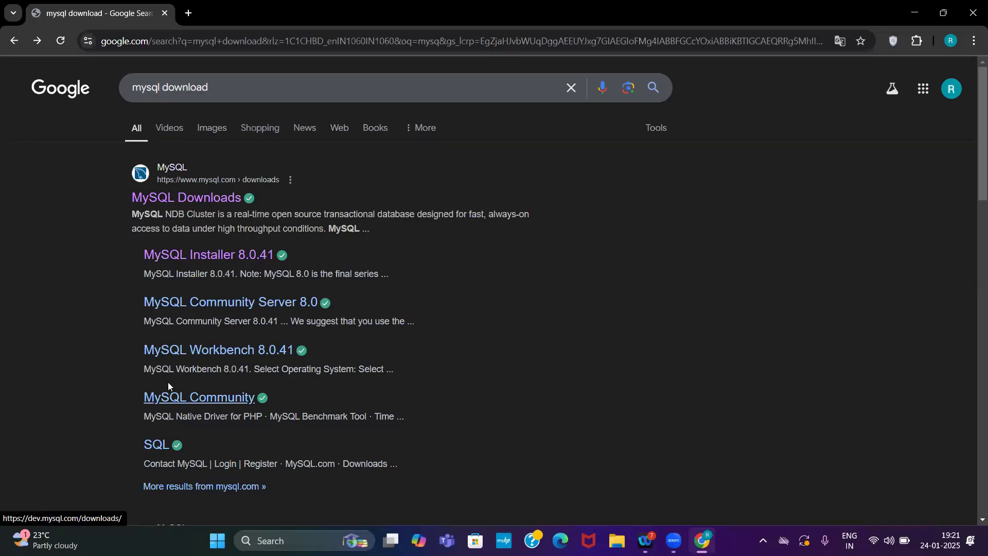
pyautogui.click(238, 258)
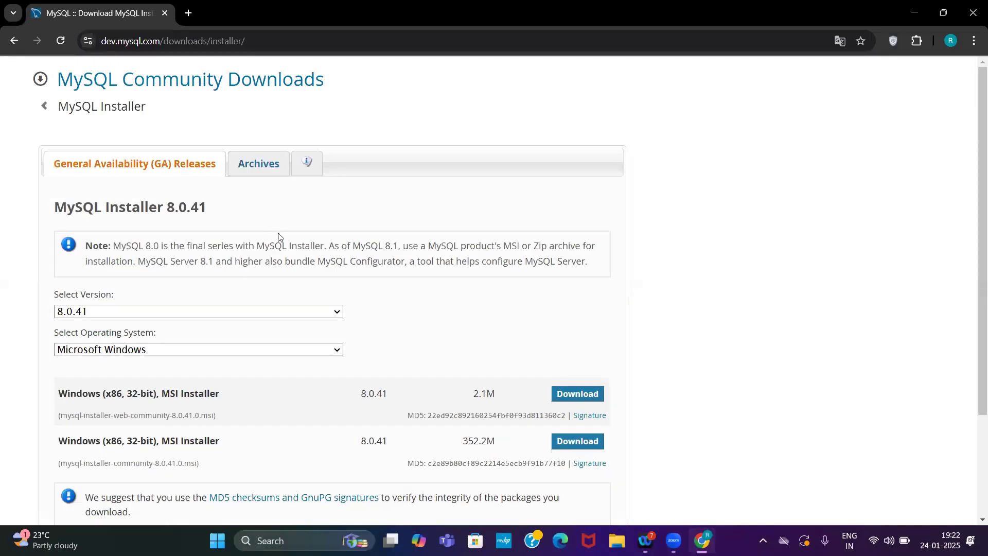
# Step: Examine the available version and operating system options for MySQL Installer, keeping 8.0.41 and Microsoft Windows
pyautogui.click(294, 315)
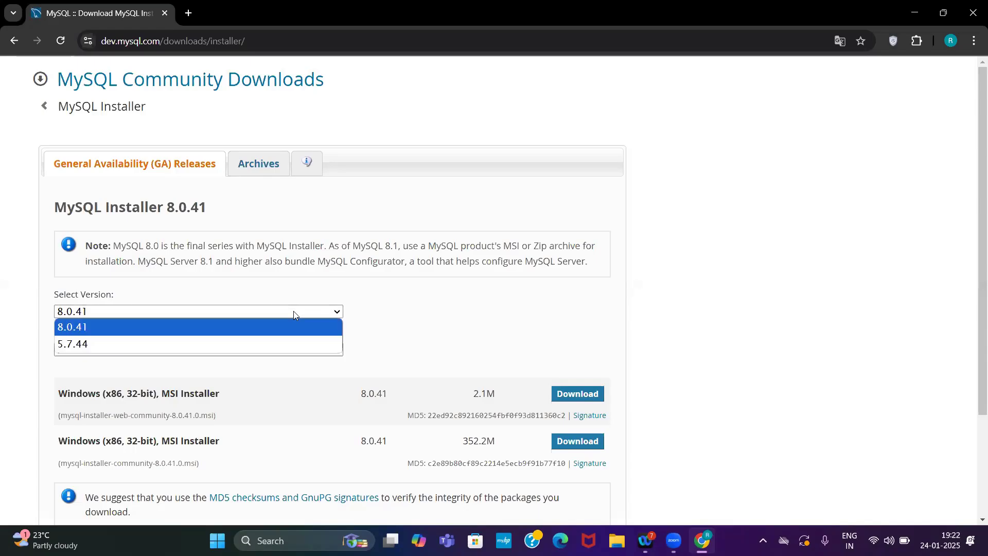
pyautogui.click(294, 312)
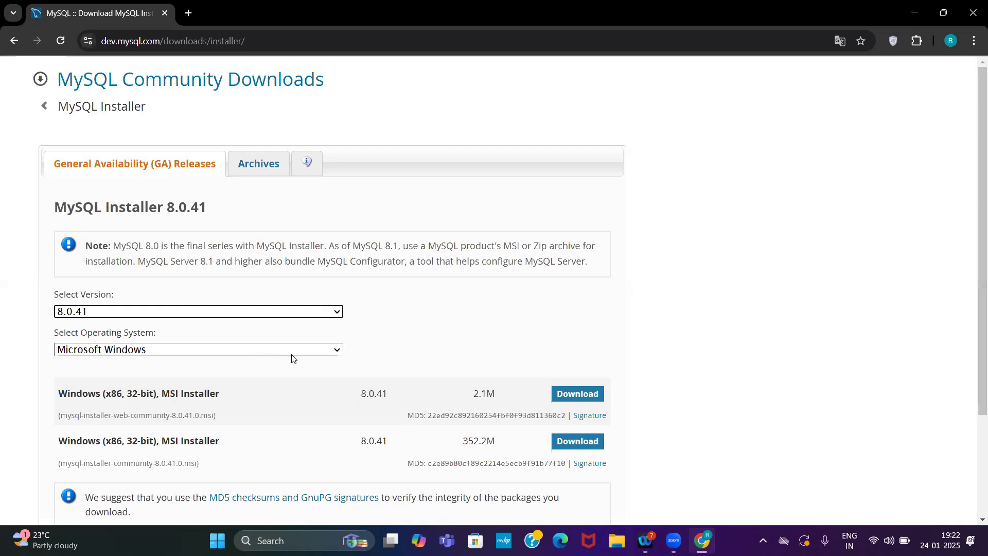
pyautogui.click(230, 311)
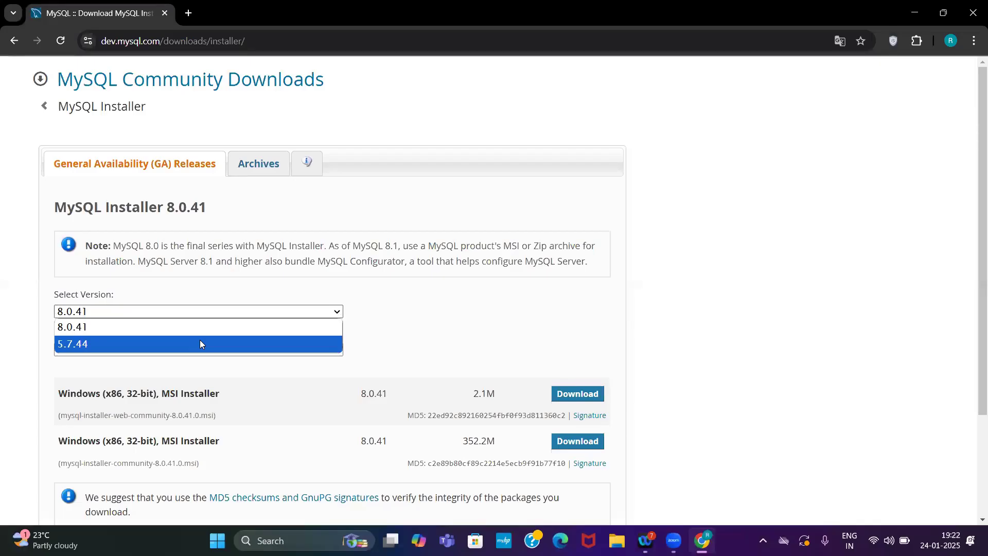
pyautogui.click(198, 313)
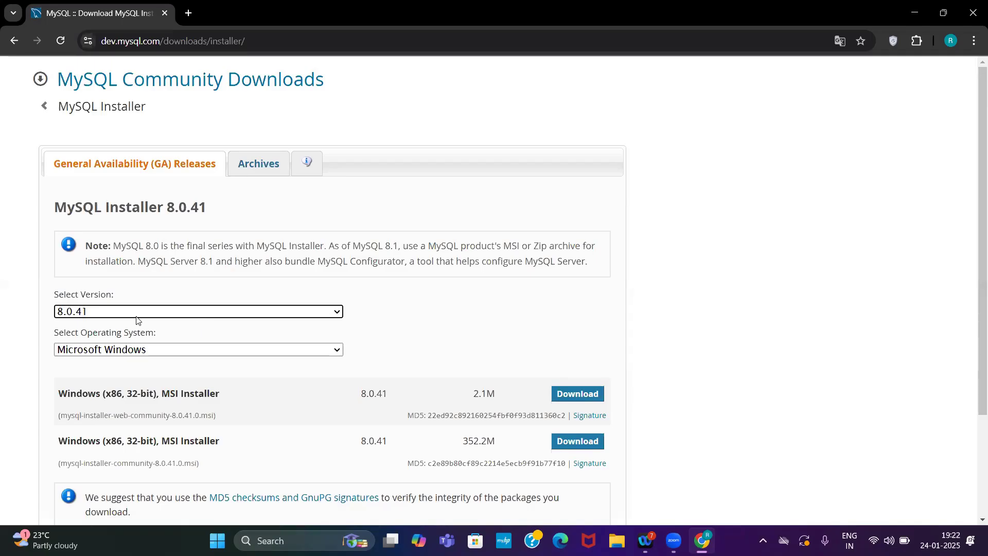
pyautogui.click(127, 352)
pyautogui.click(132, 351)
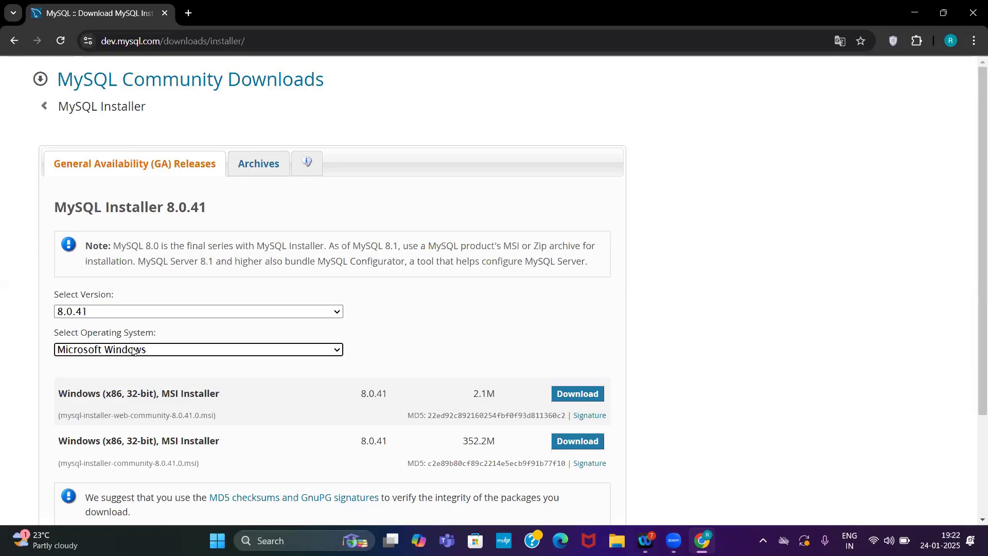
pyautogui.click(132, 351)
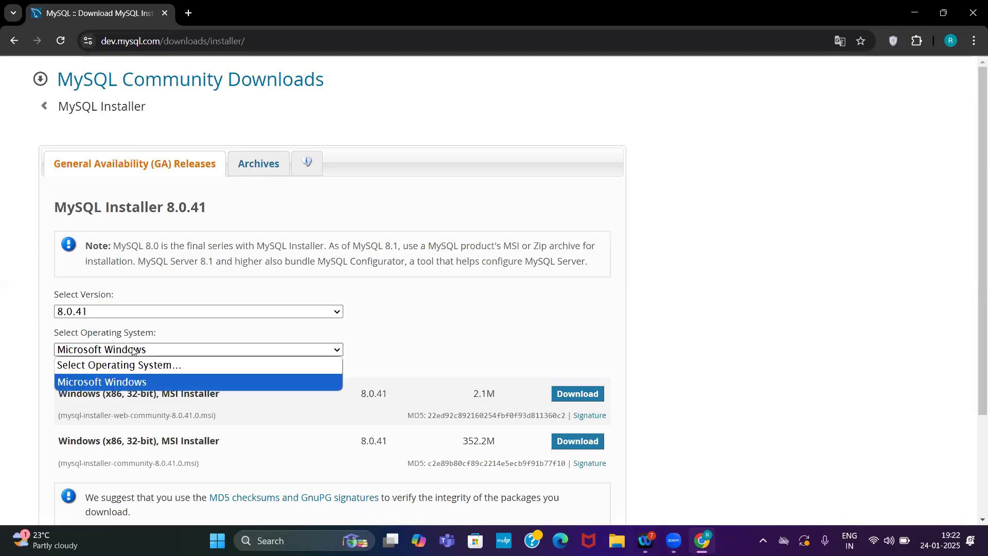
pyautogui.click(132, 351)
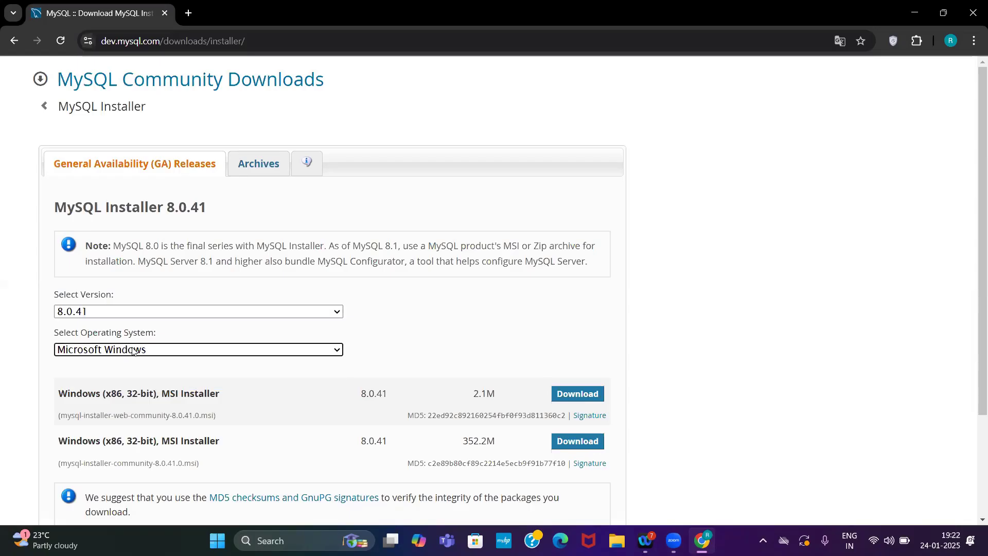
# Step: Start the download of the 352.2M Windows MSI Installer, mysql-installer-community-8.0.41.0.msi, without logging in to an Oracle account
pyautogui.scroll(-1, 138, 455)
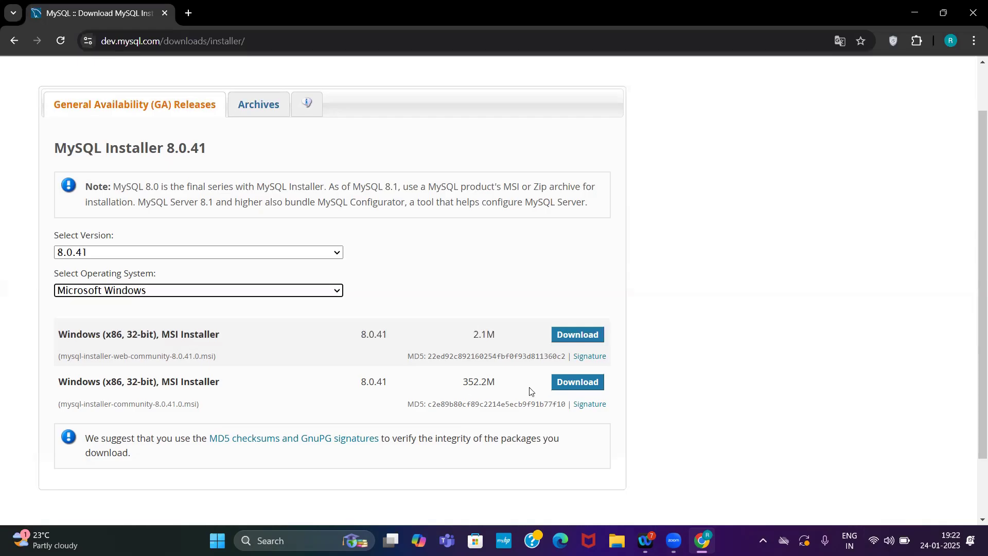
pyautogui.click(582, 389)
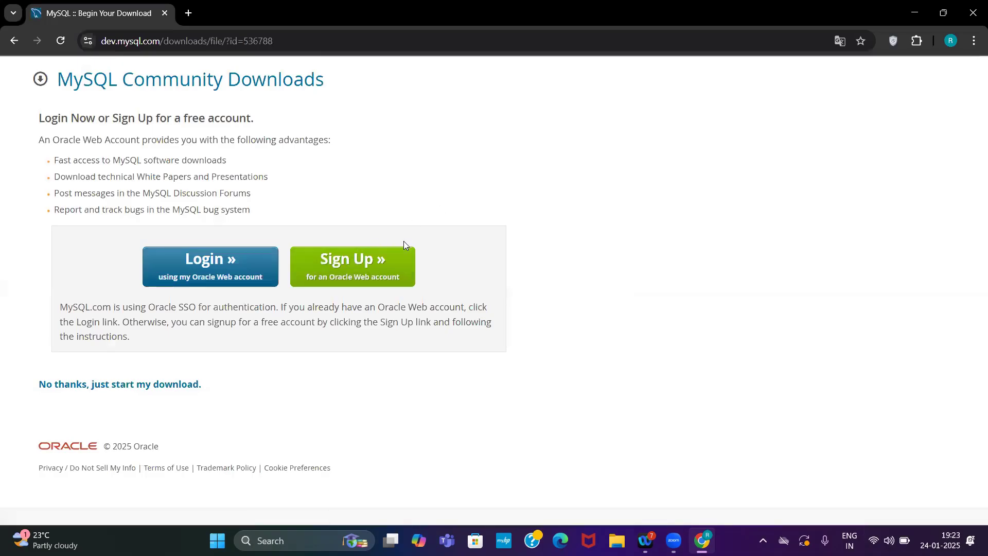
pyautogui.click(102, 390)
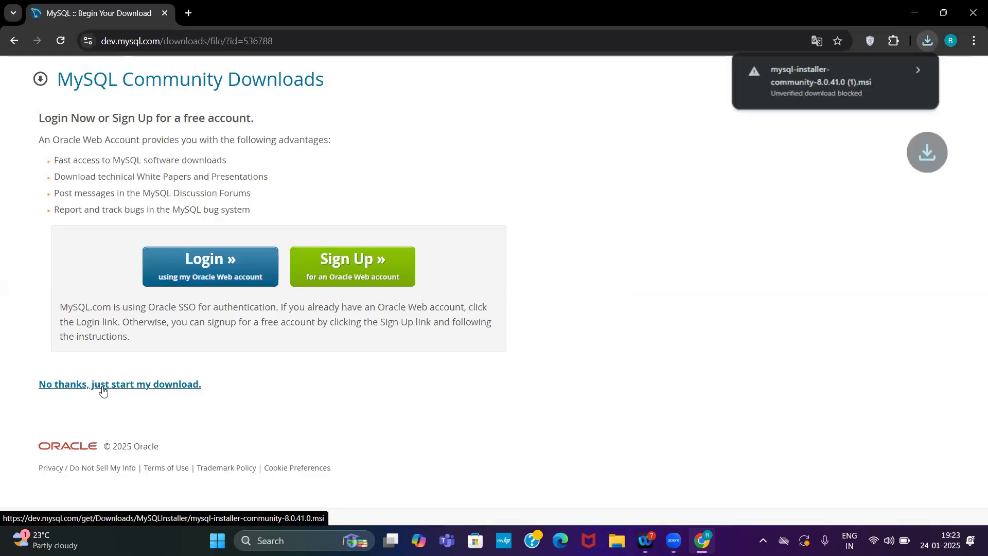
pyautogui.click(917, 70)
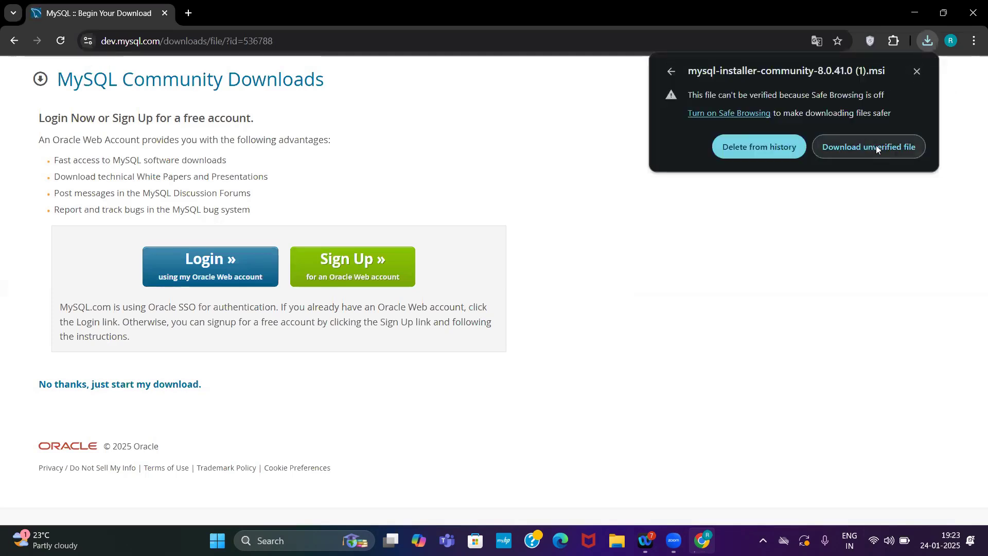
pyautogui.click(842, 222)
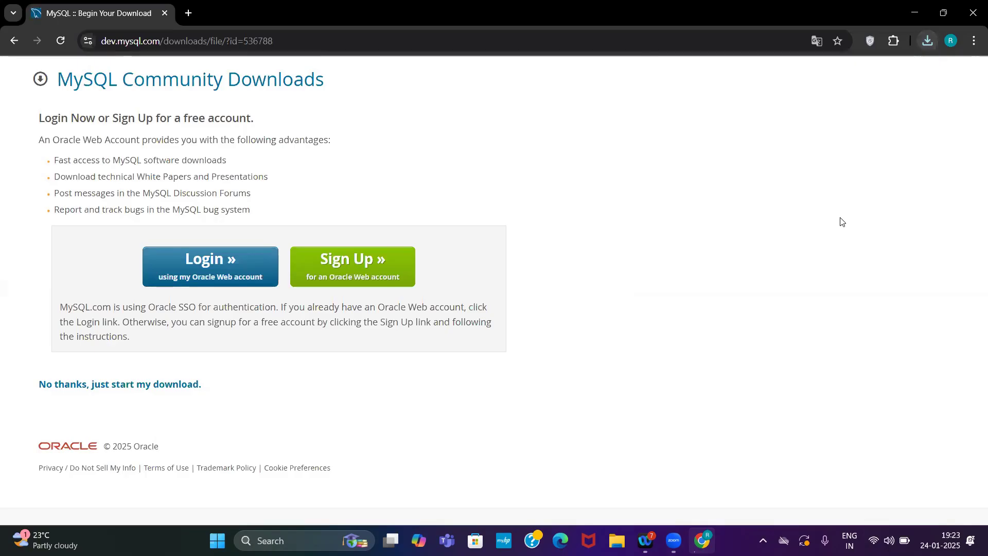
# Step: Launch the downloaded MySQL Installer and continue with the Custom setup type
pyautogui.click(927, 41)
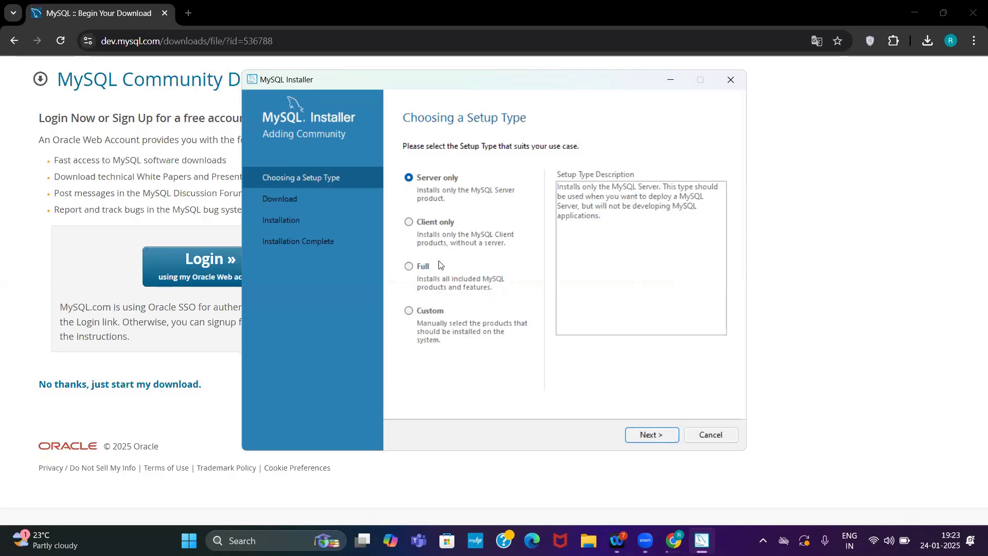
pyautogui.click(430, 312)
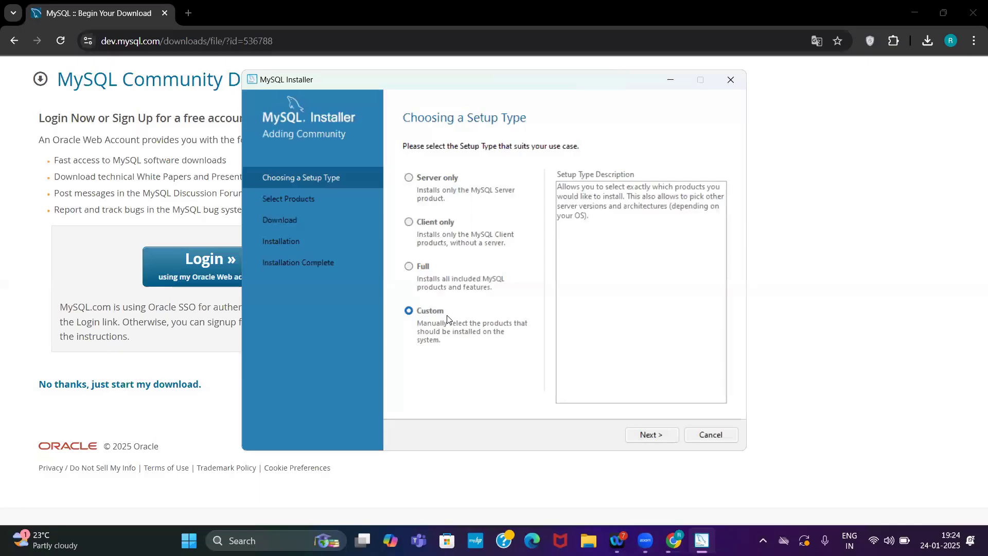
pyautogui.click(652, 435)
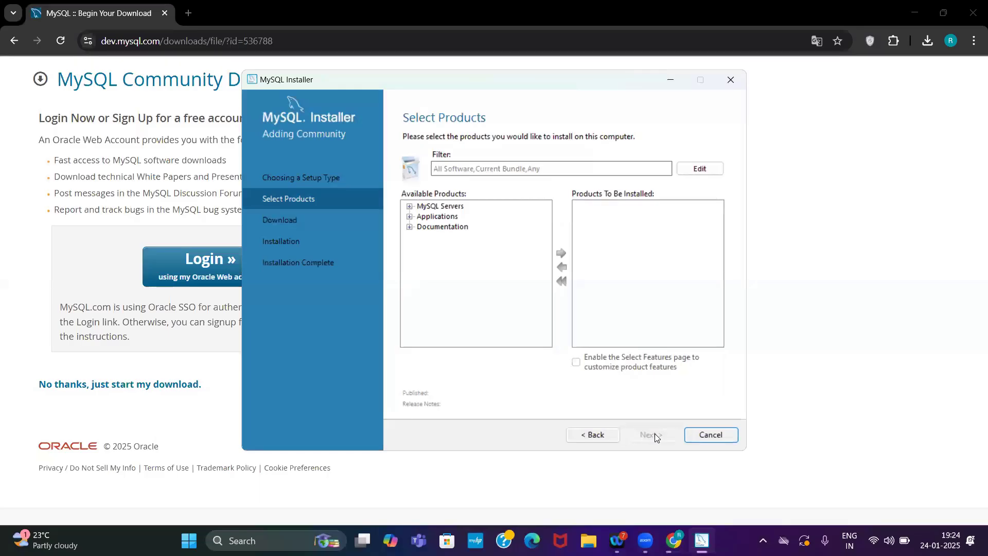
# Step: Add MySQL Server 8.0.41 - X64 to the products to be installed
pyautogui.click(410, 206)
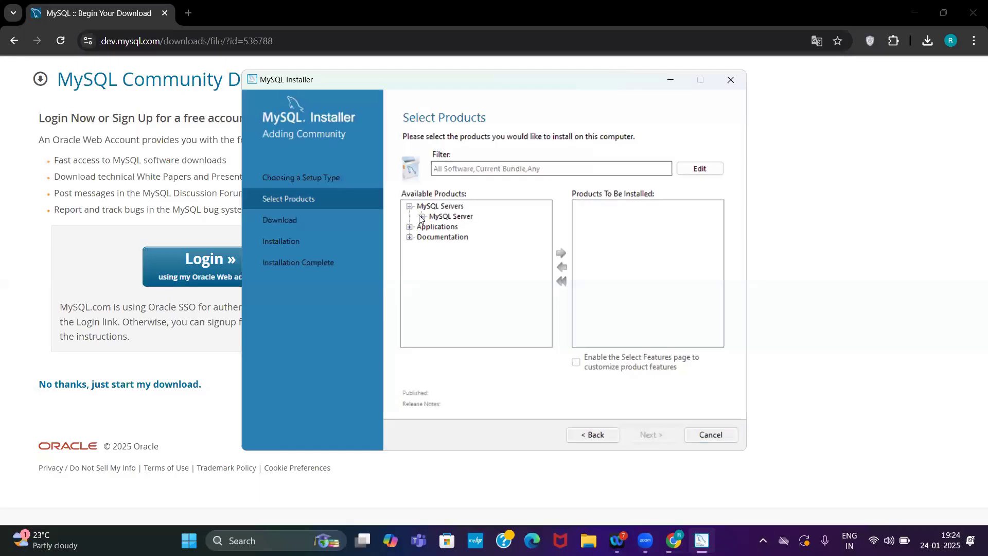
pyautogui.click(422, 216)
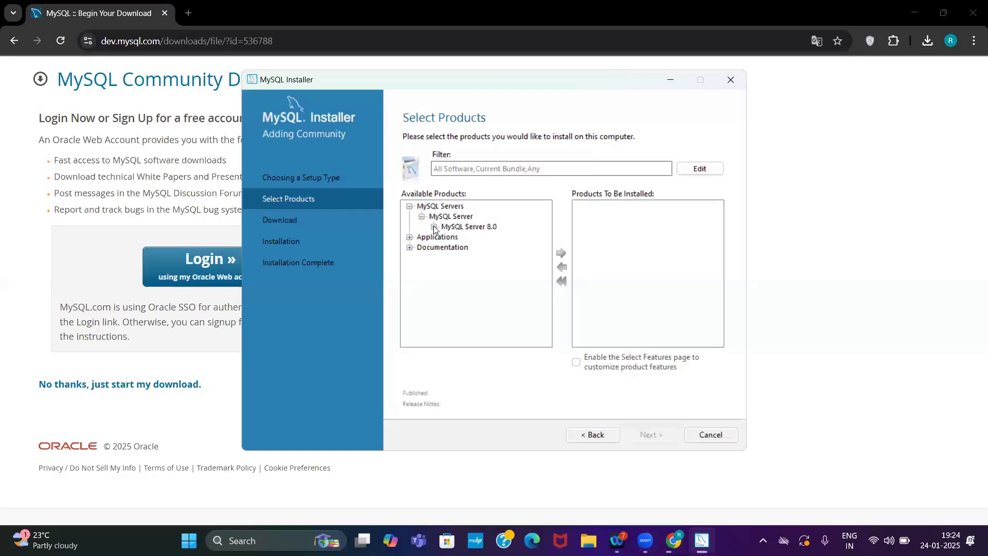
pyautogui.click(433, 227)
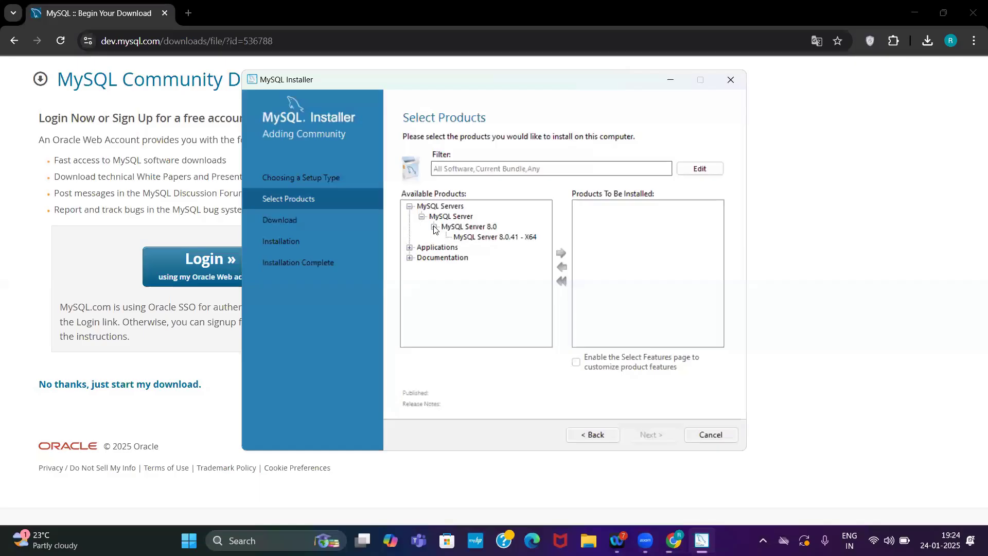
pyautogui.click(463, 239)
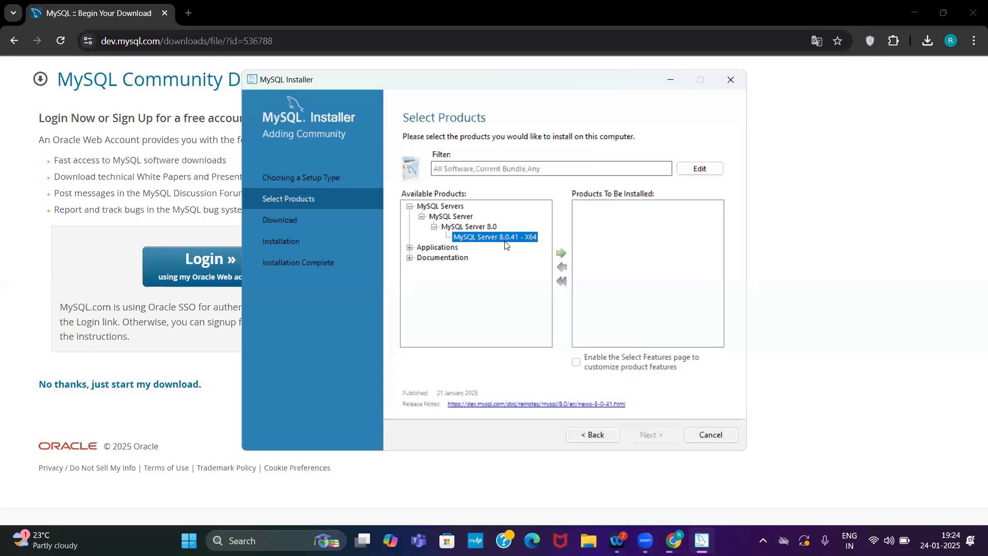
pyautogui.click(560, 254)
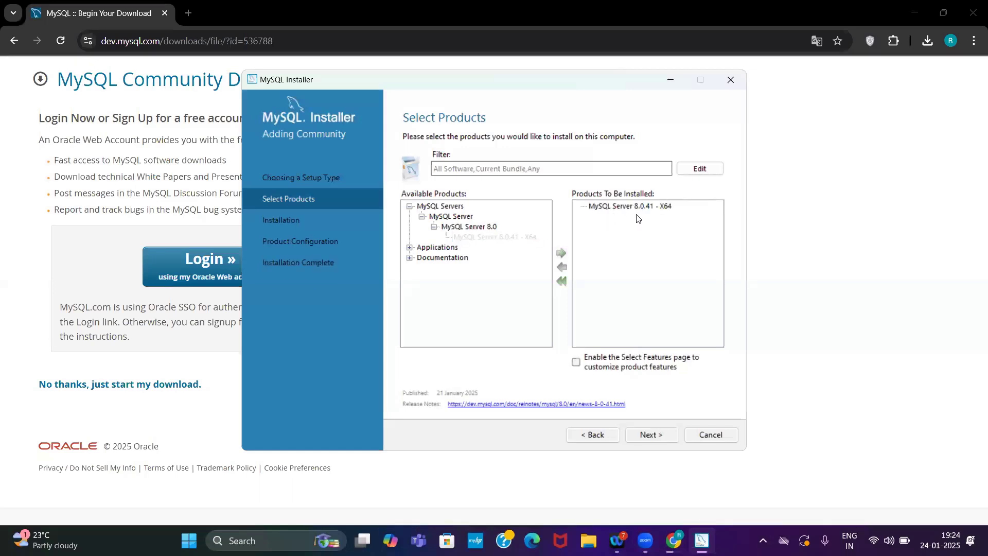
# Step: Add MySQL Workbench 8.0.41 - X64 from the Applications group to the products to be installed
pyautogui.click(409, 248)
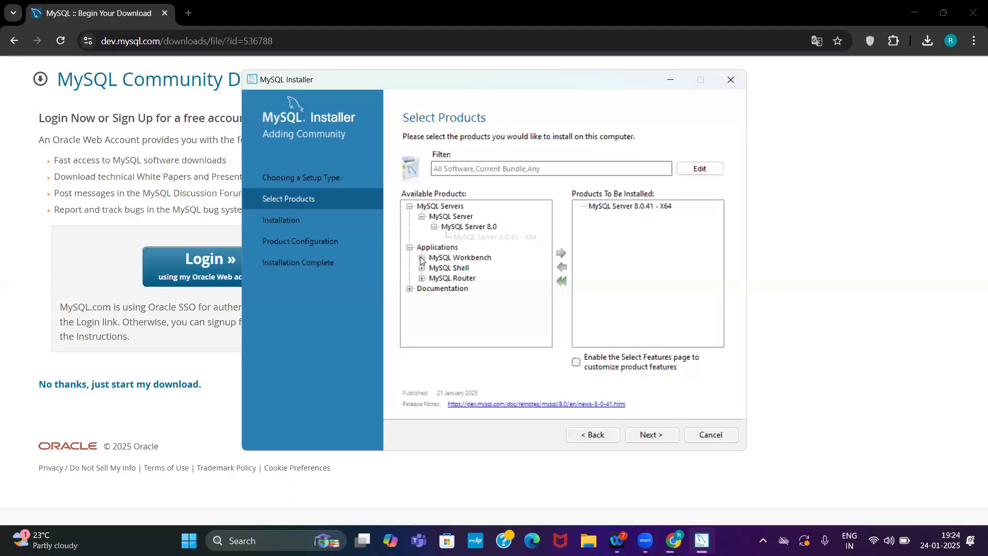
pyautogui.click(422, 258)
pyautogui.click(434, 268)
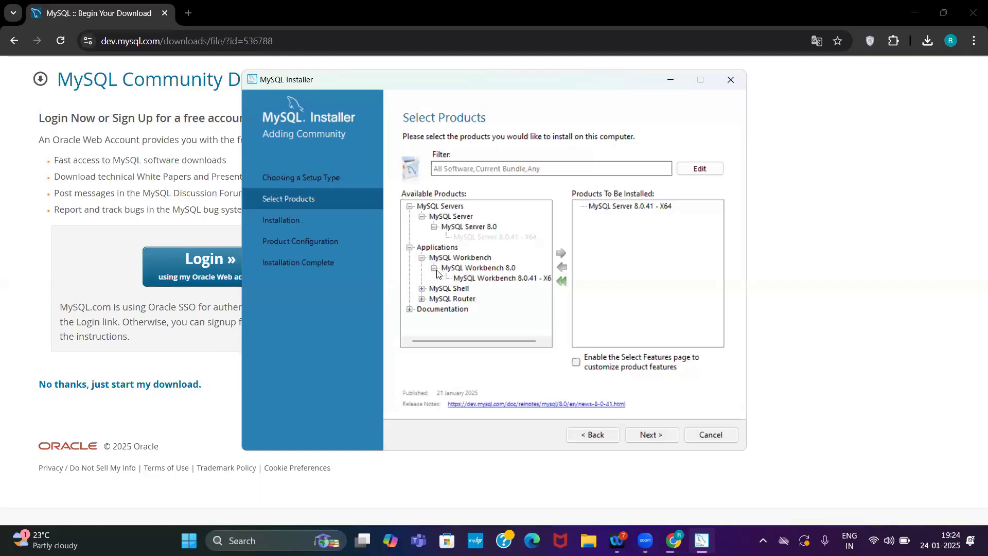
pyautogui.click(456, 280)
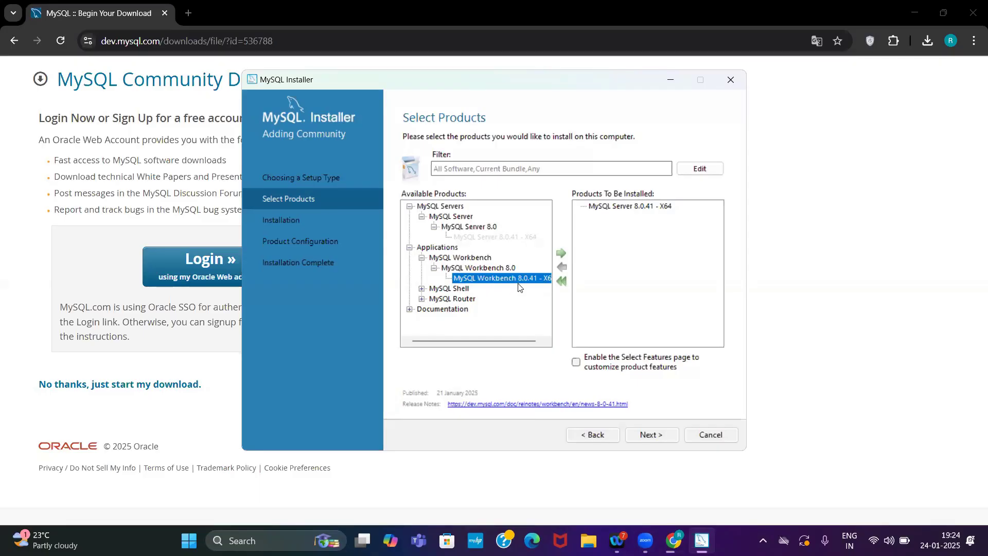
pyautogui.click(562, 253)
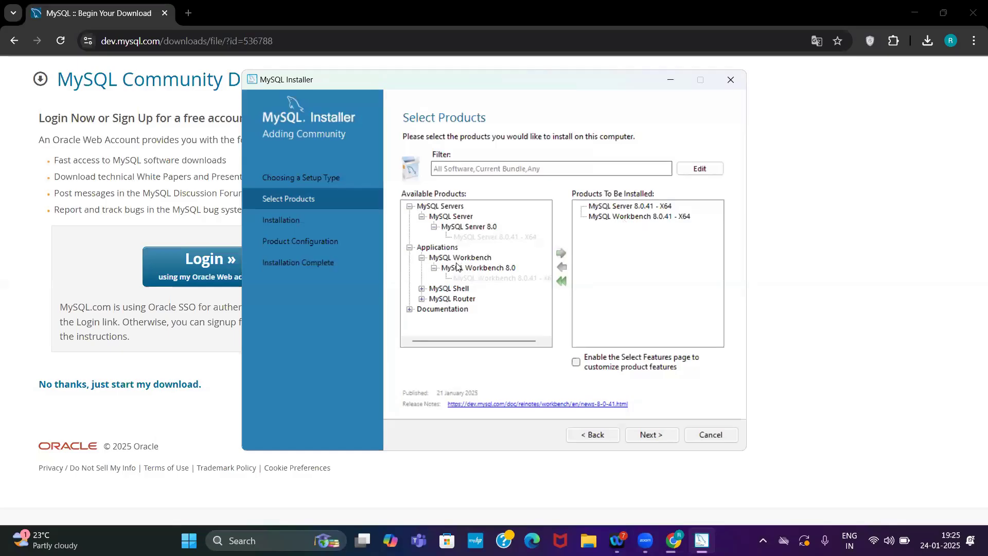
# Step: Add MySQL Shell 8.0.41 - X64 to the products to be installed and continue past the product selection
pyautogui.click(421, 290)
pyautogui.click(434, 299)
pyautogui.click(460, 310)
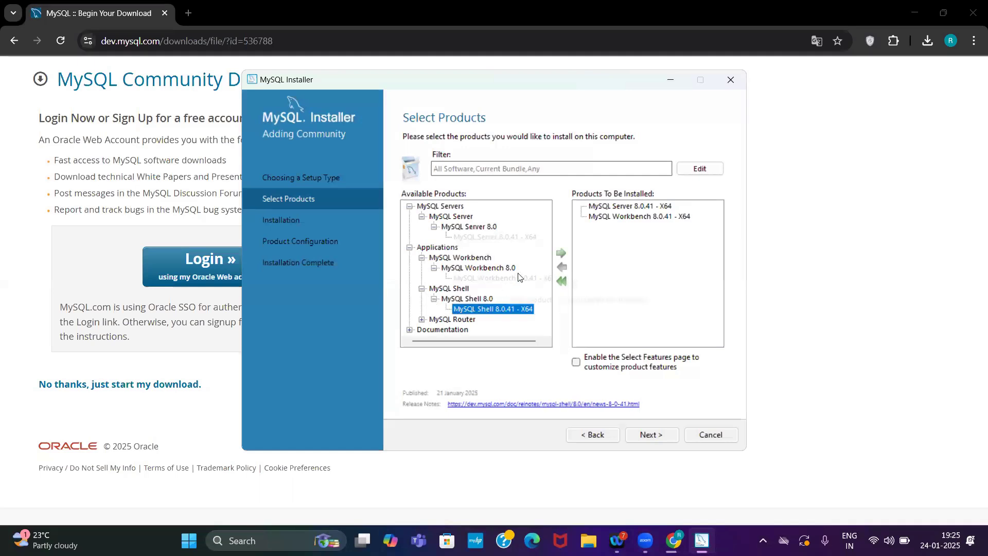
pyautogui.click(561, 253)
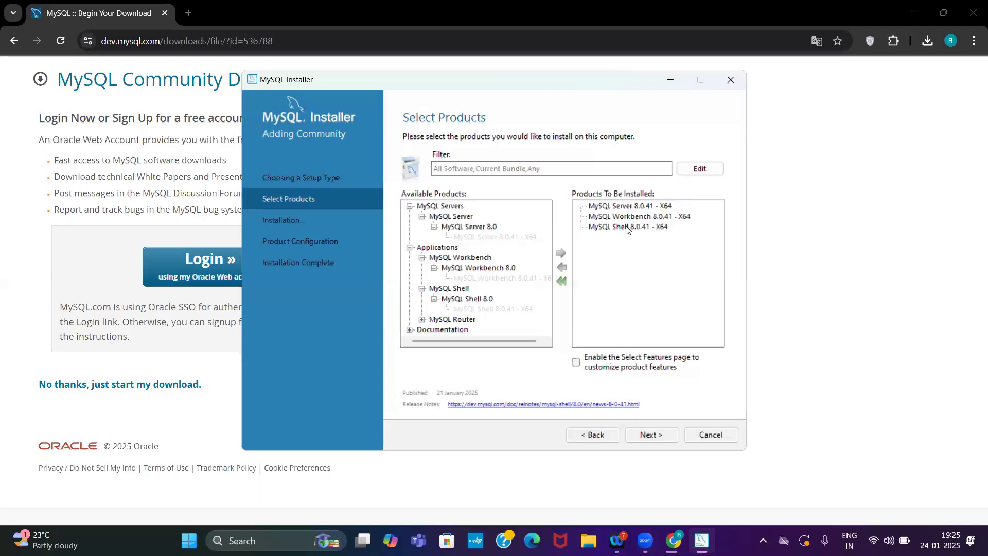
pyautogui.hscroll(1, 463, 310)
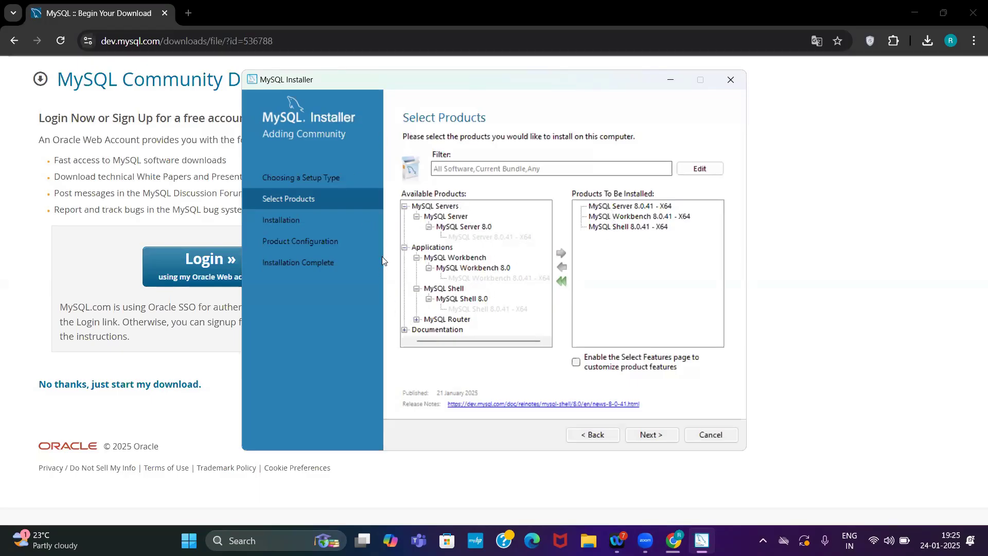
pyautogui.click(654, 434)
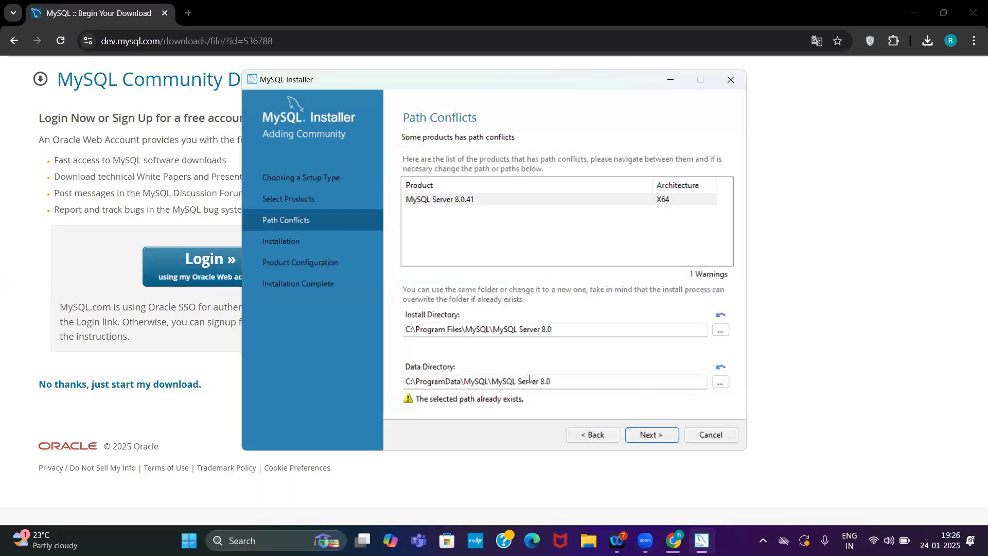
# Step: Install the three selected products while keeping the existing directory paths, and continue to the MySQL Server configuration
pyautogui.click(644, 439)
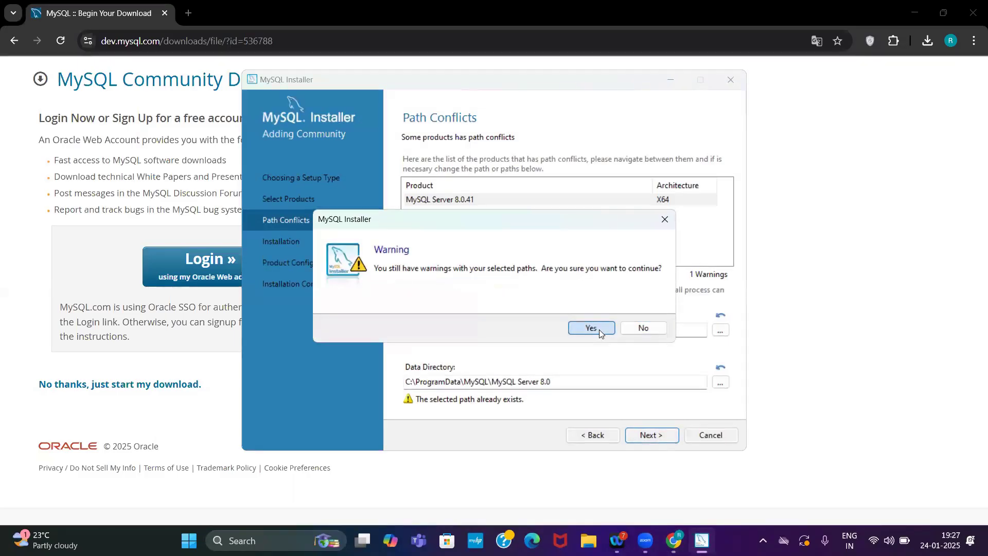
pyautogui.click(598, 330)
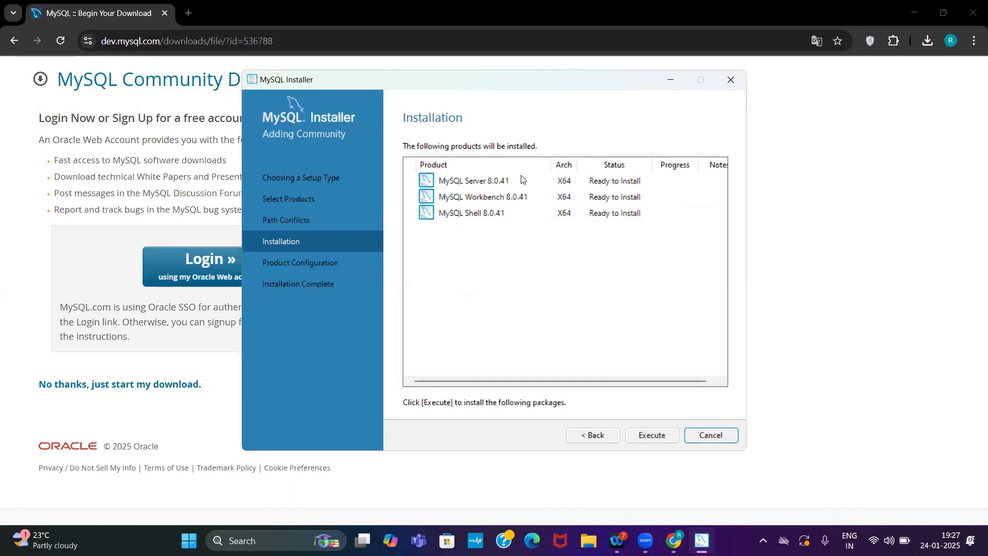
pyautogui.click(649, 435)
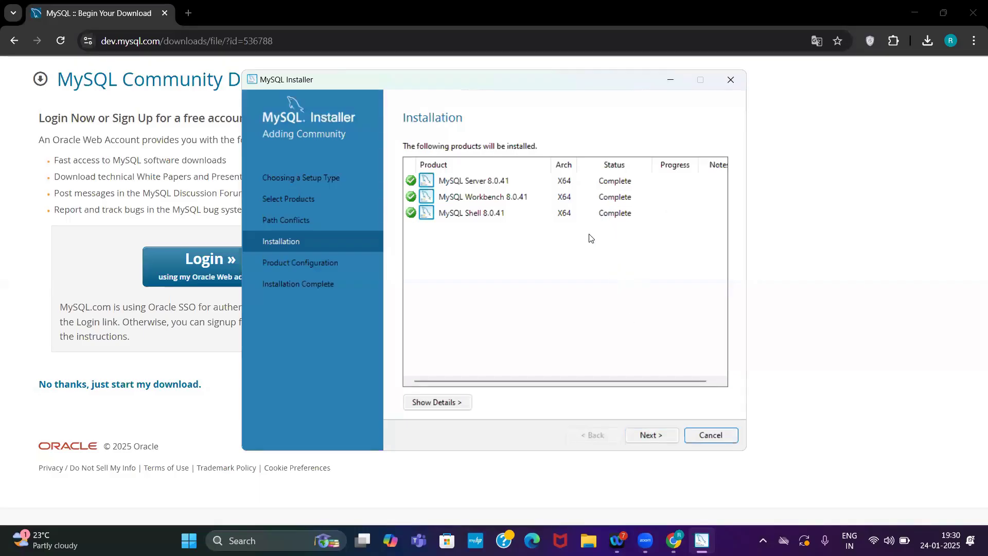
pyautogui.click(640, 438)
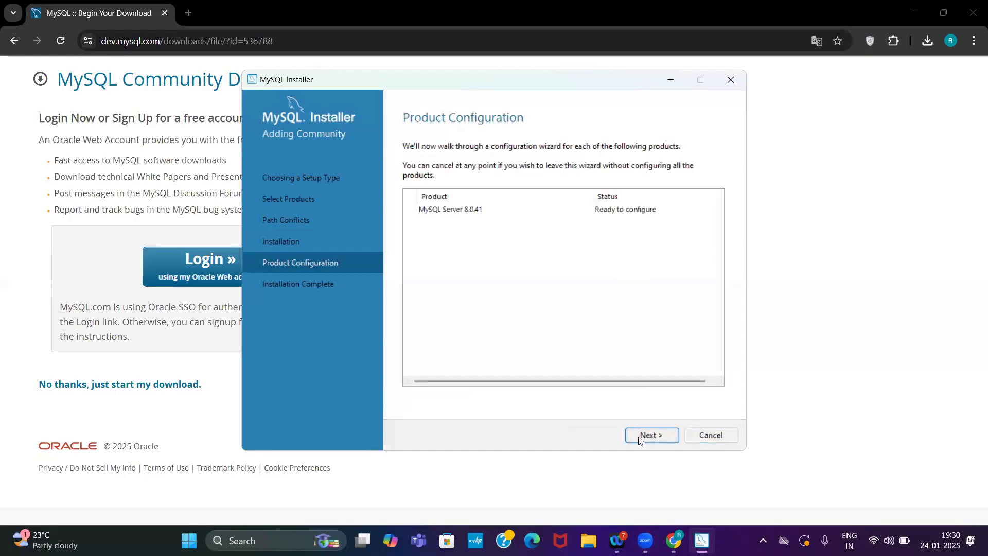
pyautogui.click(639, 437)
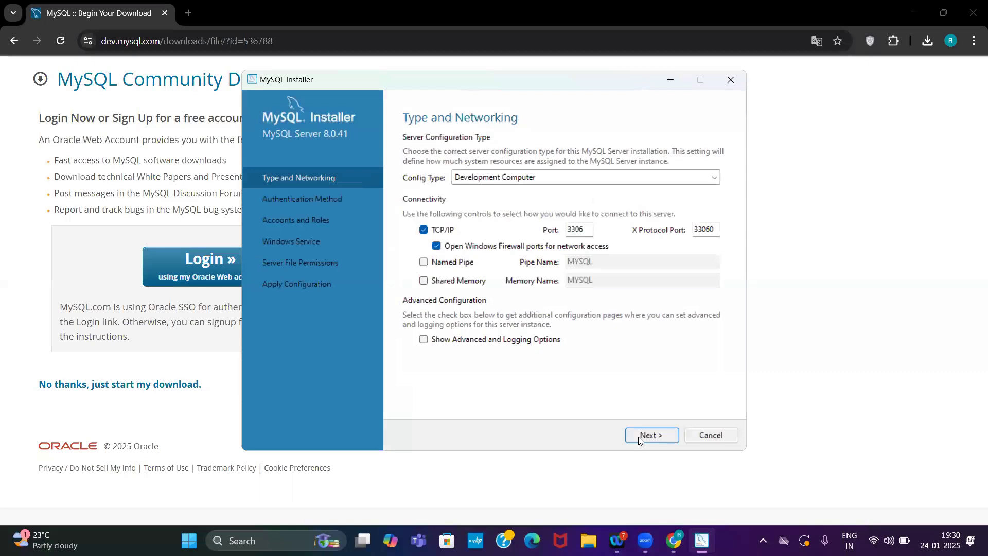
pyautogui.click(616, 179)
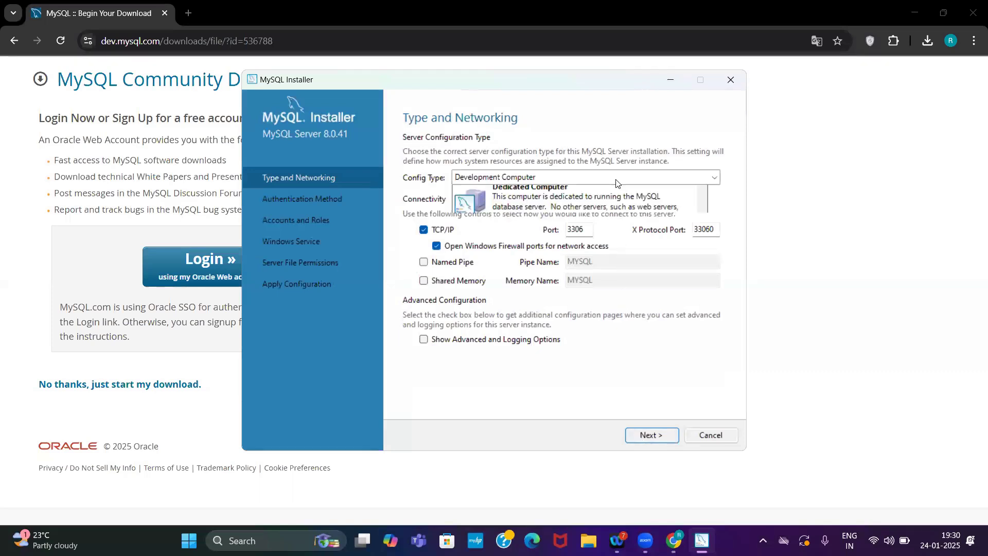
pyautogui.click(615, 179)
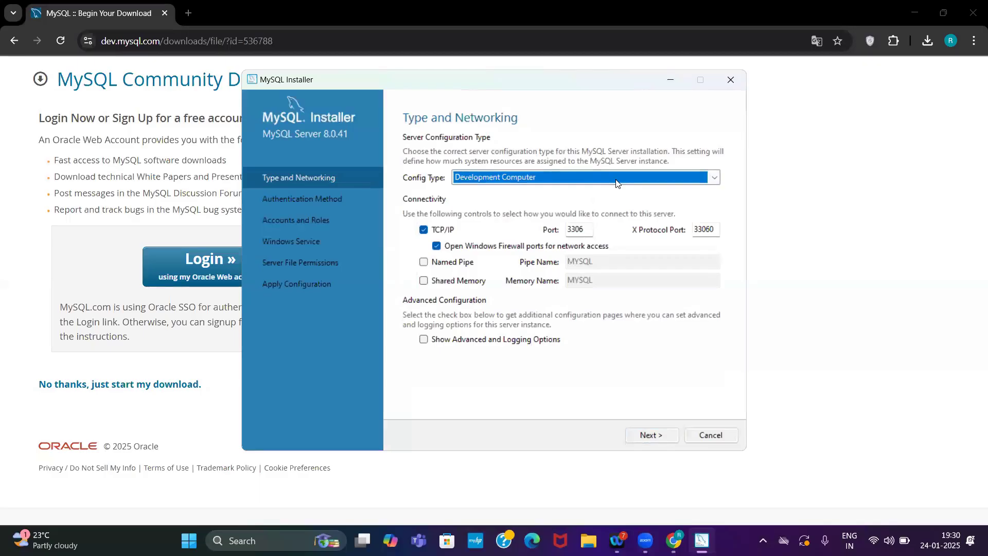
pyautogui.click(423, 339)
pyautogui.click(423, 340)
pyautogui.click(423, 339)
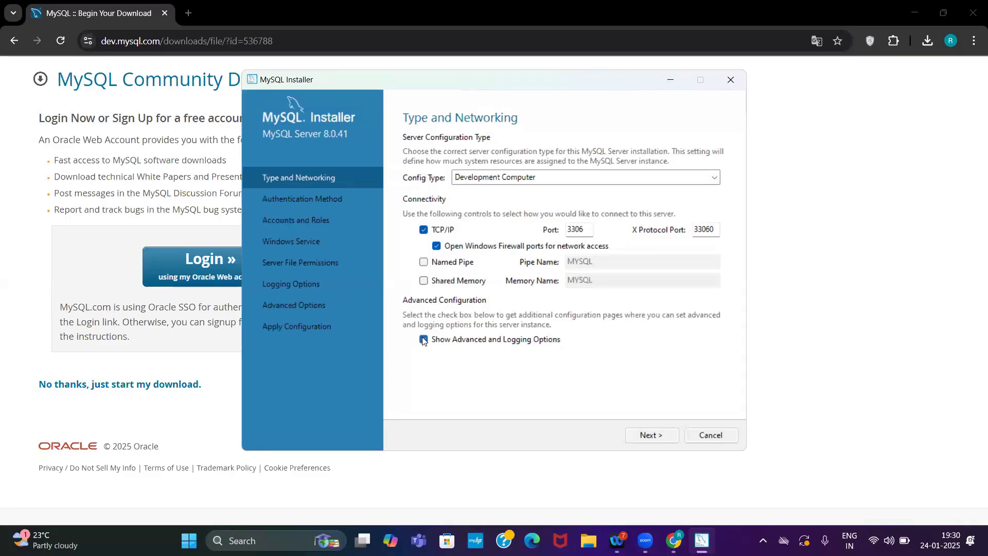
pyautogui.click(423, 340)
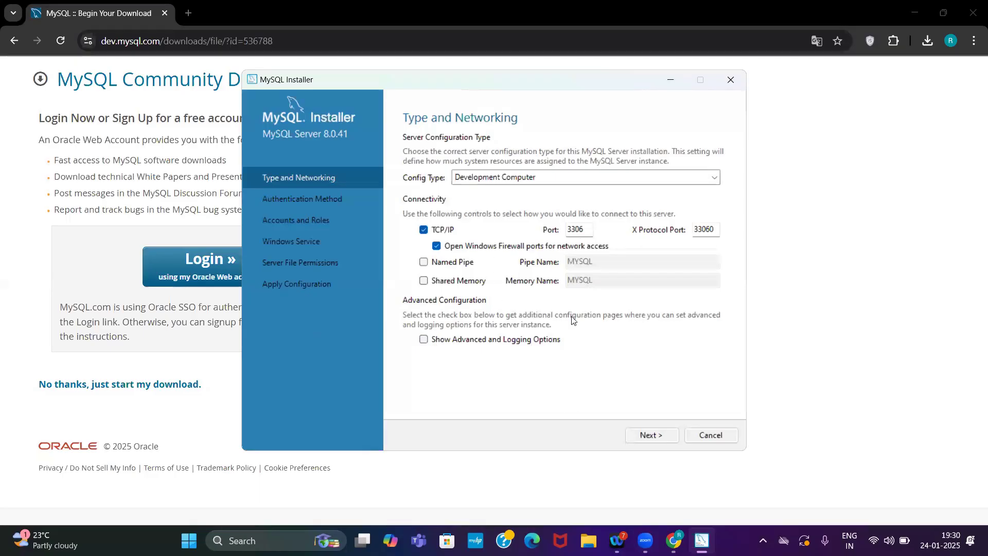
# Step: Accept the Development Computer configuration with TCP/IP port 3306 and strong password encryption for authentication
pyautogui.click(643, 437)
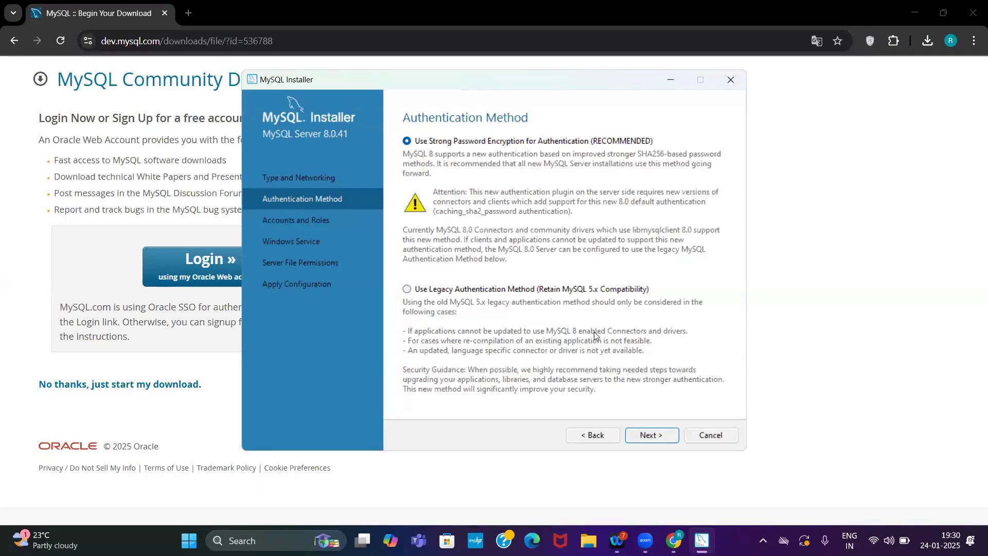
pyautogui.click(649, 435)
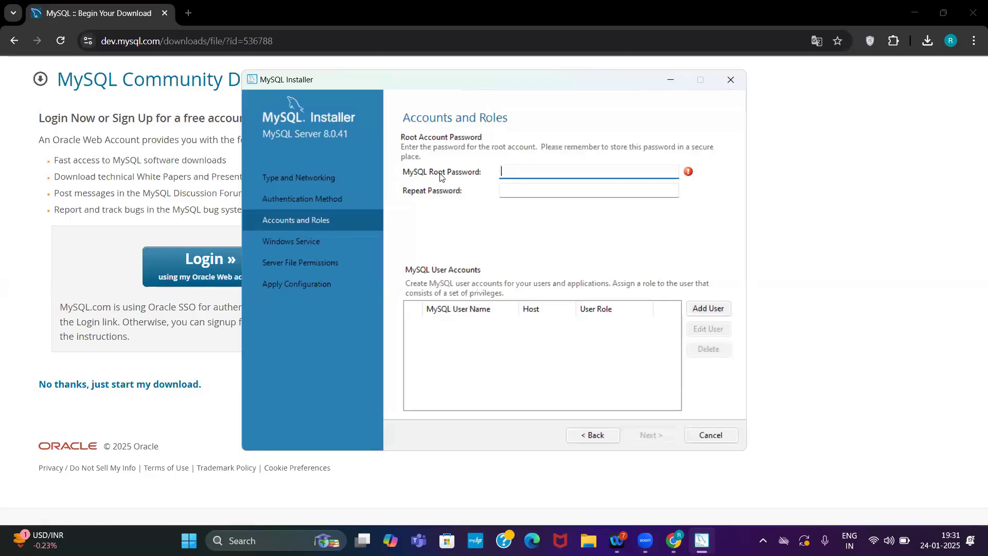
# Step: Enter and repeat the MySQL root password, and continue without adding user accounts
pyautogui.write('••••••••••')
pyautogui.click(505, 191)
pyautogui.write('••••••')
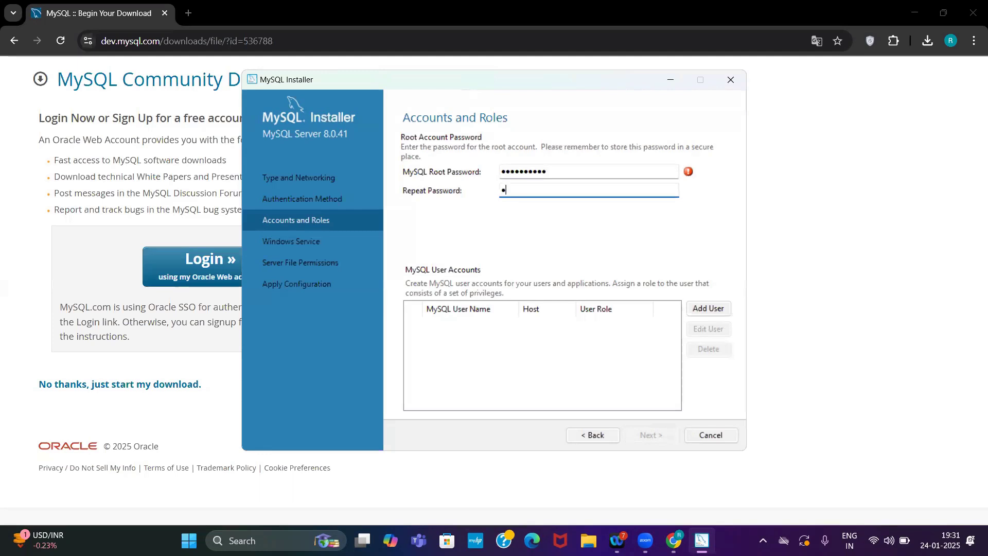
pyautogui.write('••••')
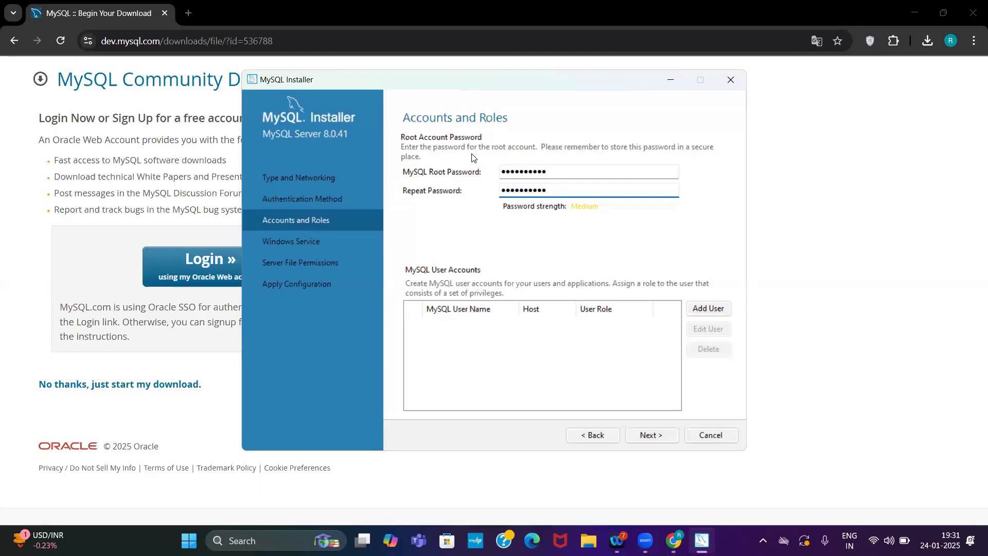
pyautogui.click(647, 437)
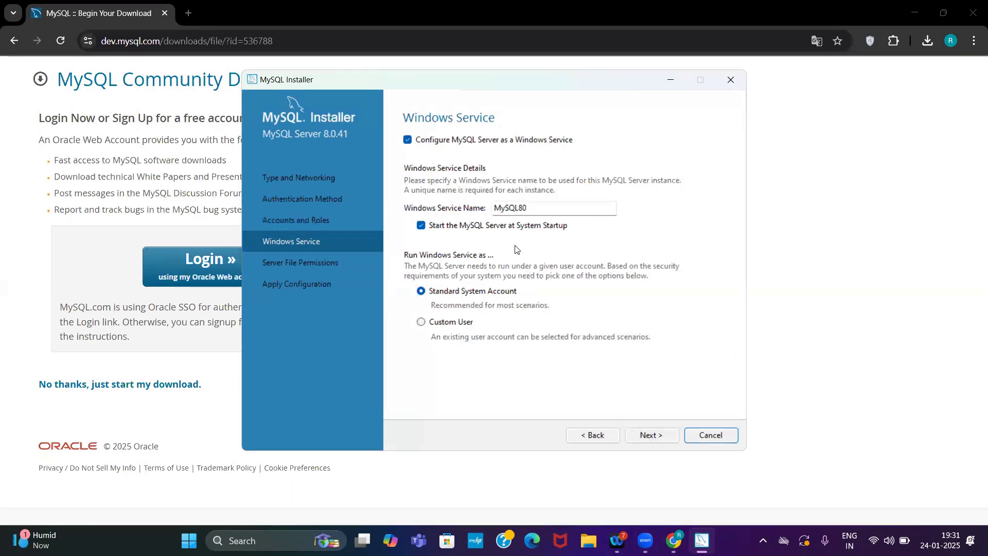
# Step: Accept the MySQL80 Windows service and full-access file permission defaults, and apply the server configuration
pyautogui.click(641, 437)
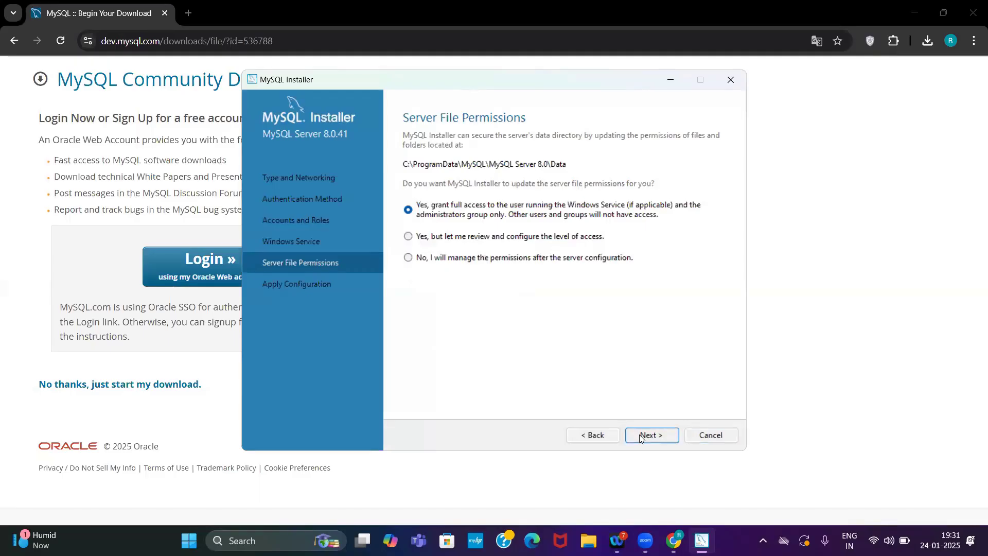
pyautogui.click(641, 437)
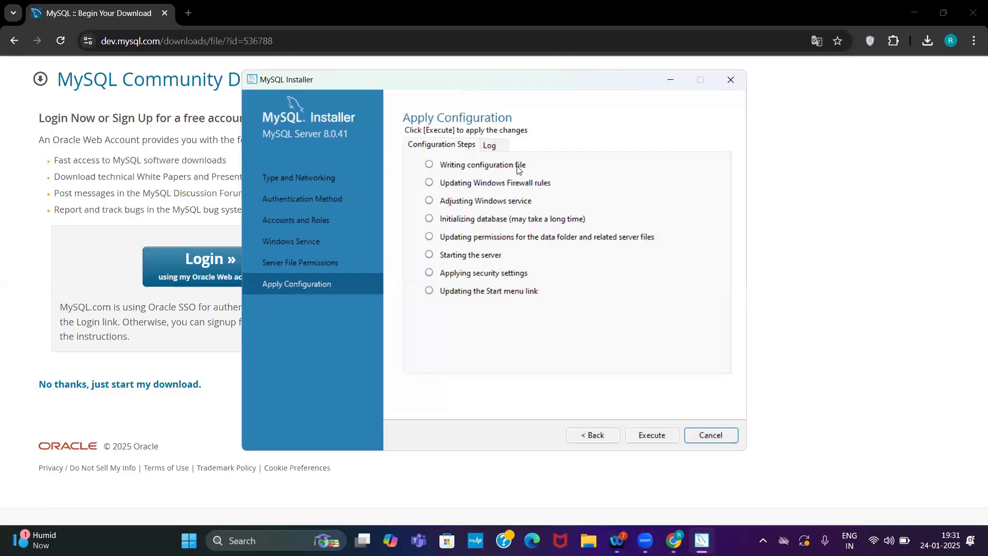
pyautogui.click(644, 435)
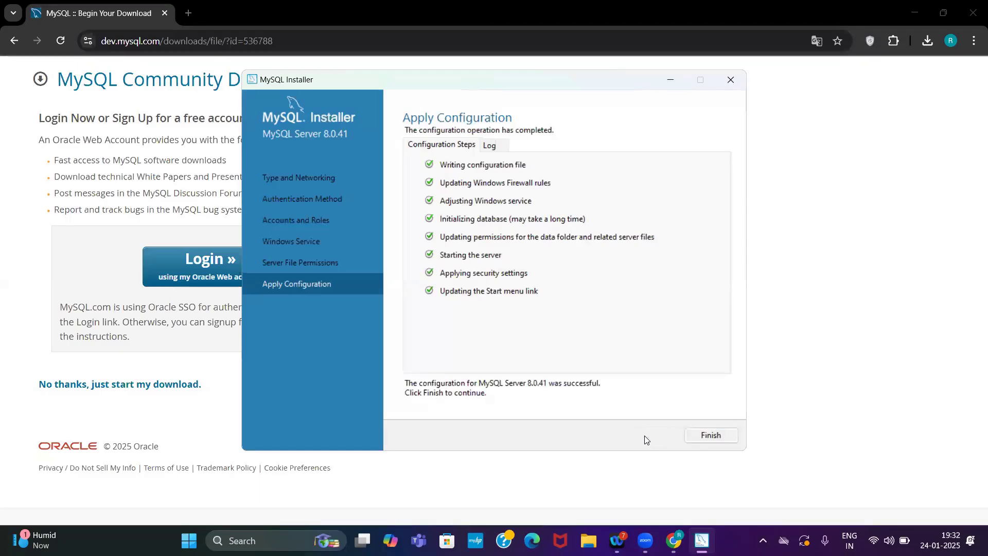
# Step: Complete the product configuration and finish the installer with MySQL Workbench and MySQL Shell set to start after setup
pyautogui.click(714, 435)
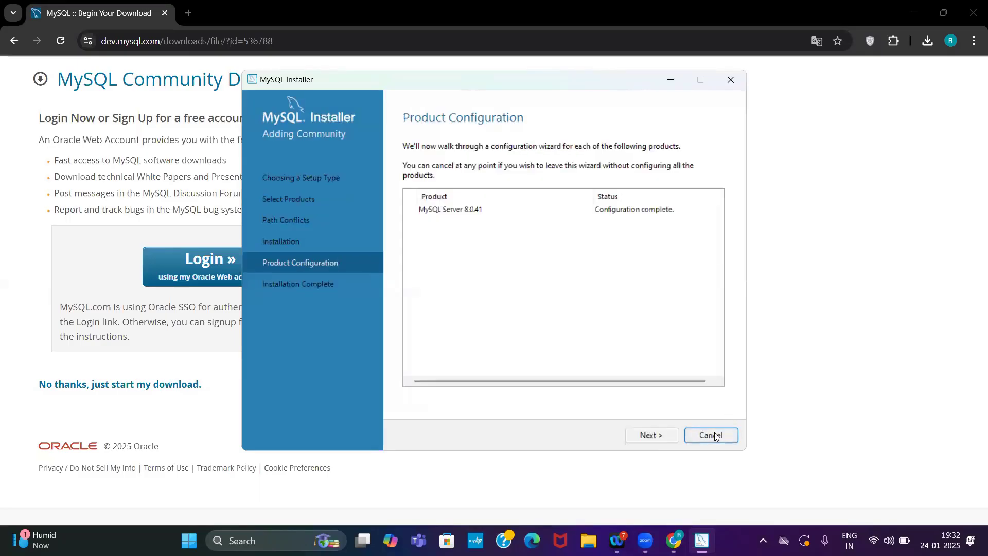
pyautogui.click(651, 435)
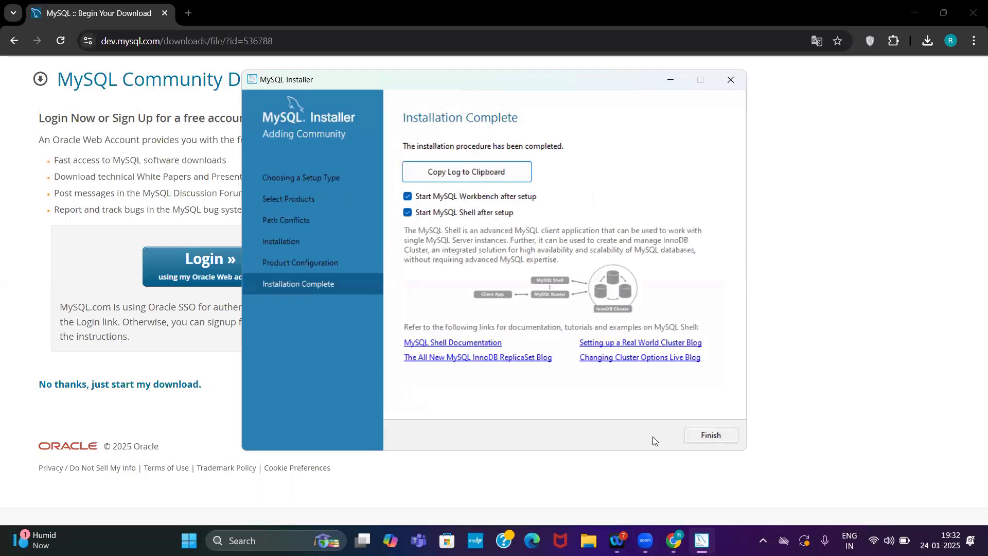
pyautogui.click(711, 435)
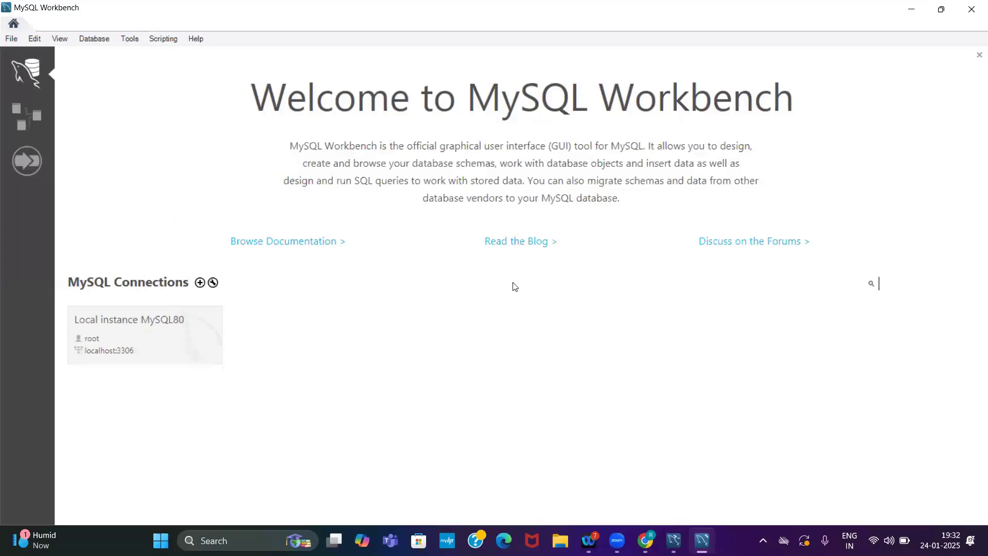
# Step: Connect to Local instance MySQL80 in MySQL Workbench by entering the root password
pyautogui.click(152, 320)
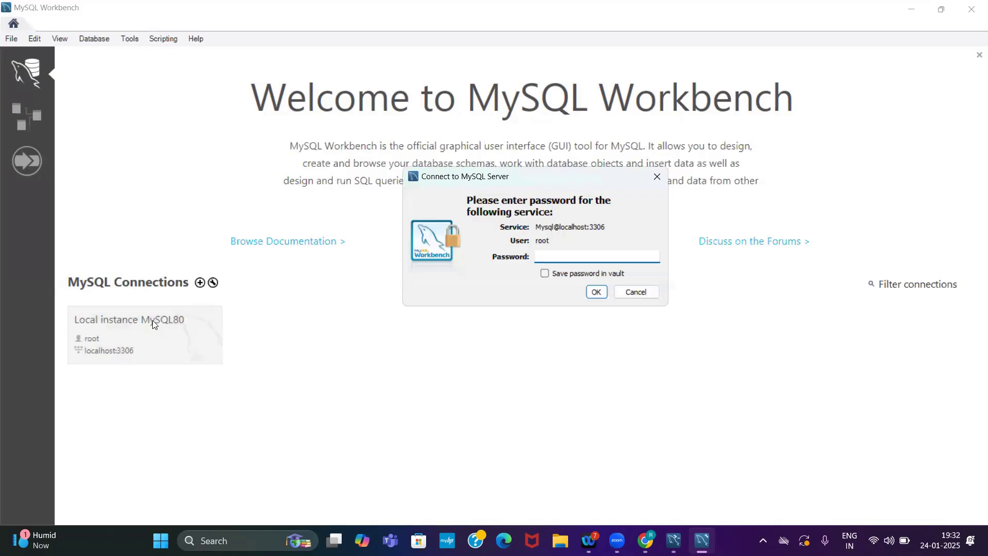
pyautogui.write('**********')
pyautogui.click(595, 295)
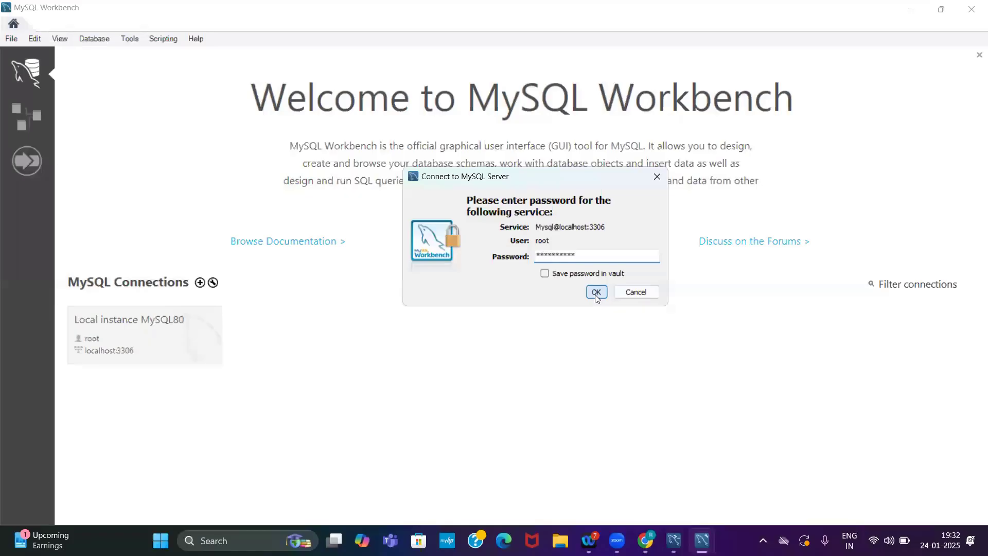